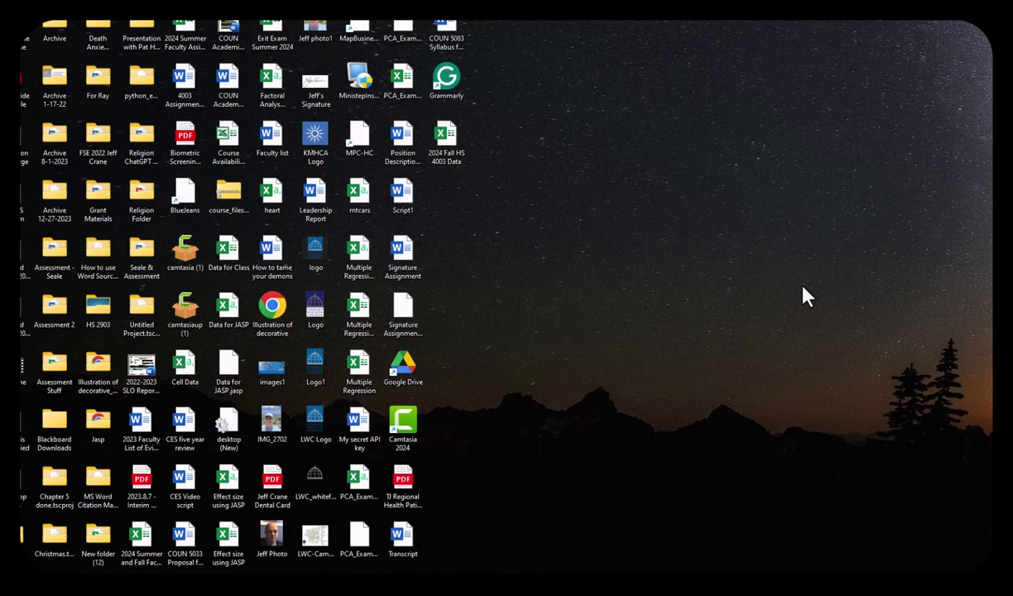
# - Open the 2024 Fall HS 4003 Data workbook and show the Data ribbon commands
pyautogui.doubleClick(449, 146)
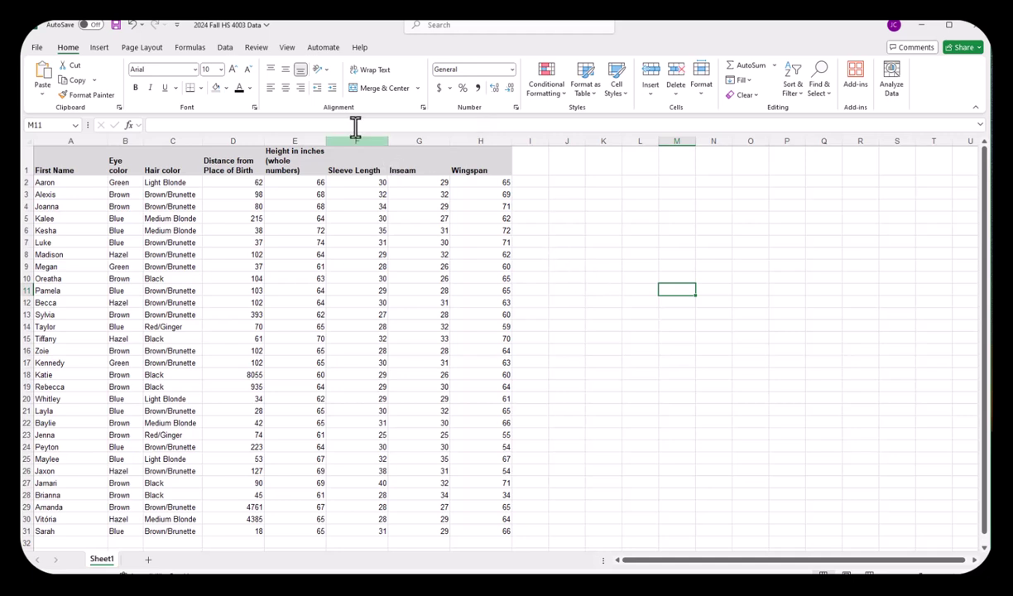
pyautogui.click(223, 47)
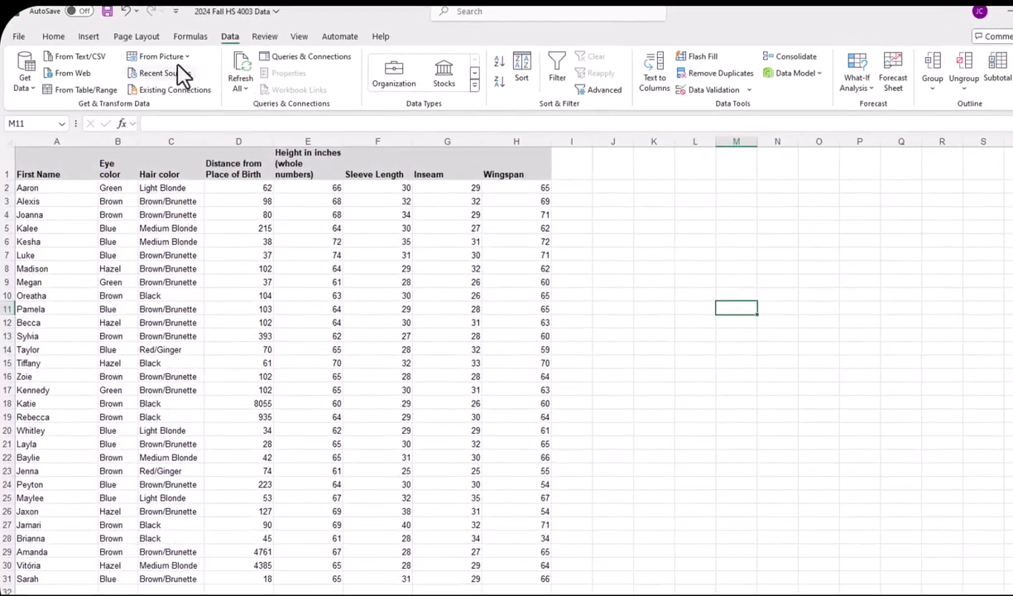
# - Open the Excel Add-ins dialog from the Options Add-ins page, managing Excel Add-ins
pyautogui.click(19, 36)
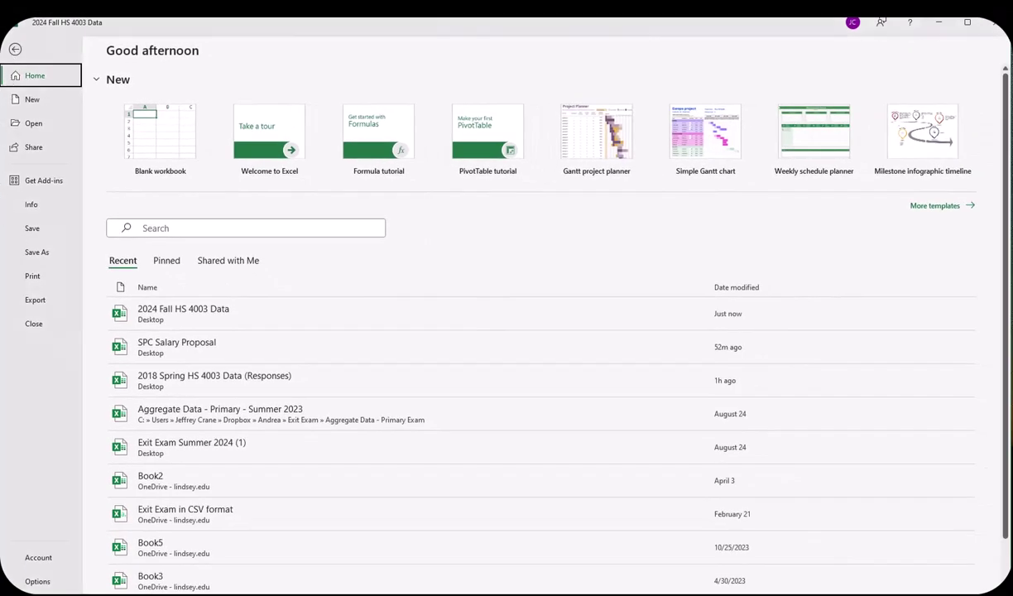
pyautogui.click(38, 581)
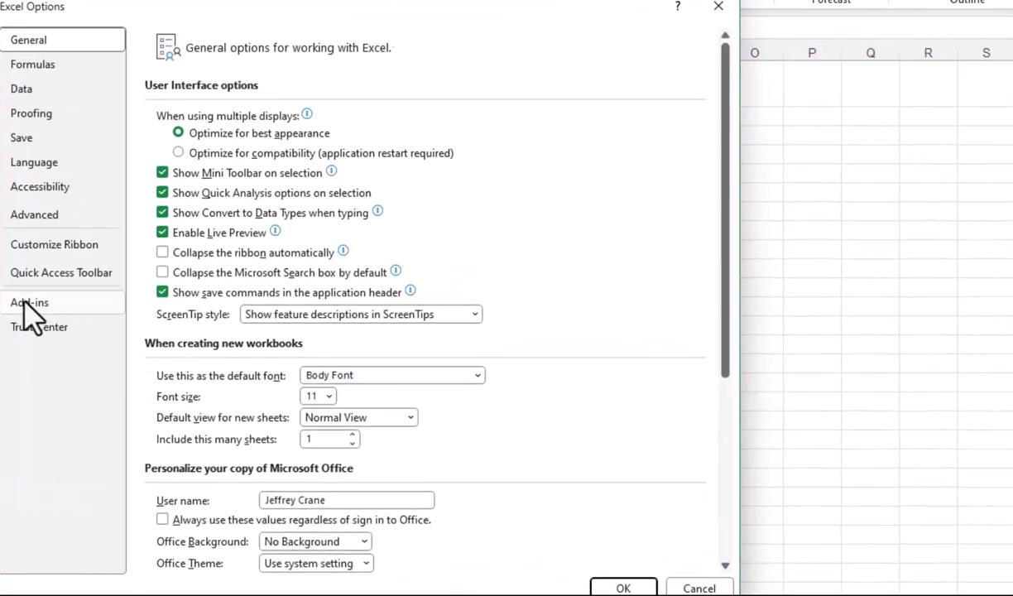
pyautogui.click(282, 308)
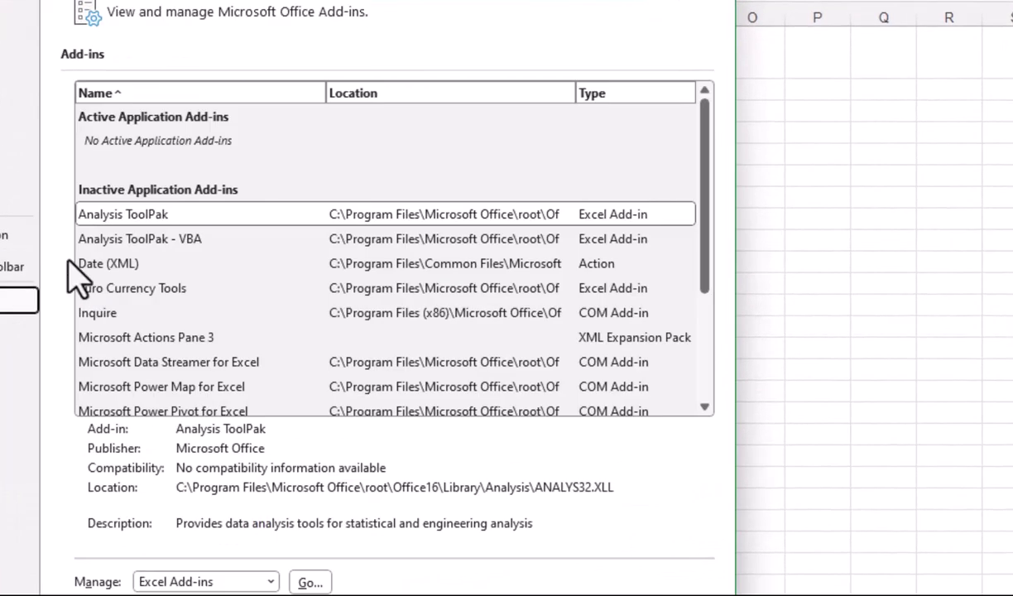
pyautogui.click(306, 577)
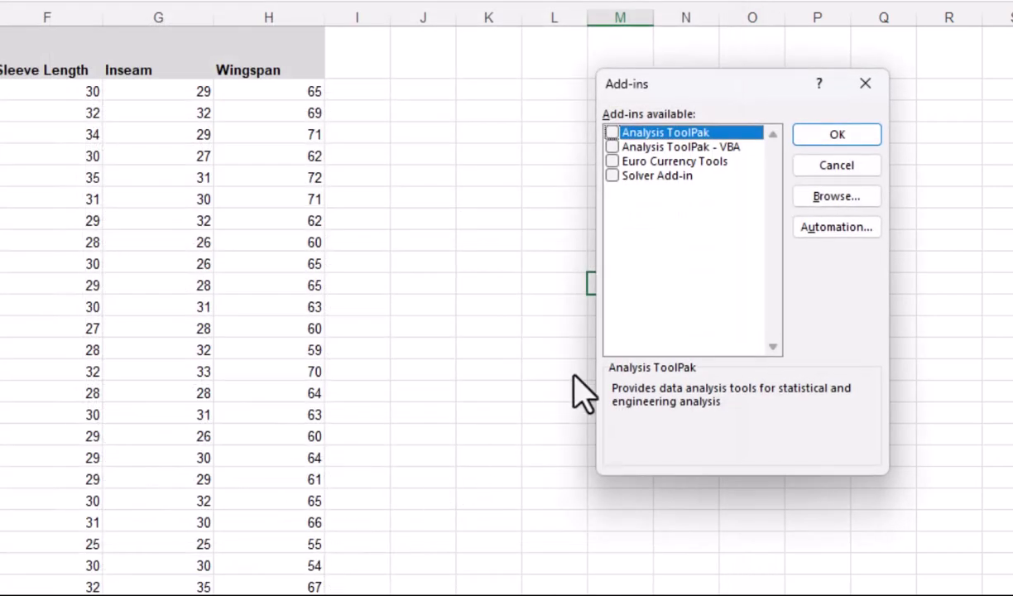
# - Enable the Analysis ToolPak and Analysis ToolPak - VBA add-ins and confirm
pyautogui.click(611, 135)
pyautogui.click(613, 147)
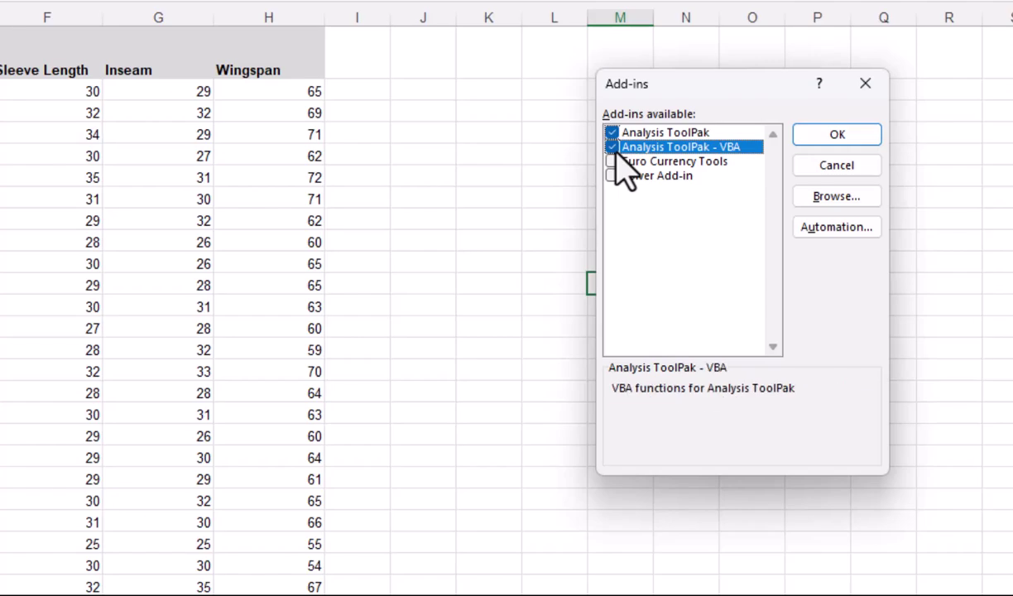
pyautogui.click(834, 137)
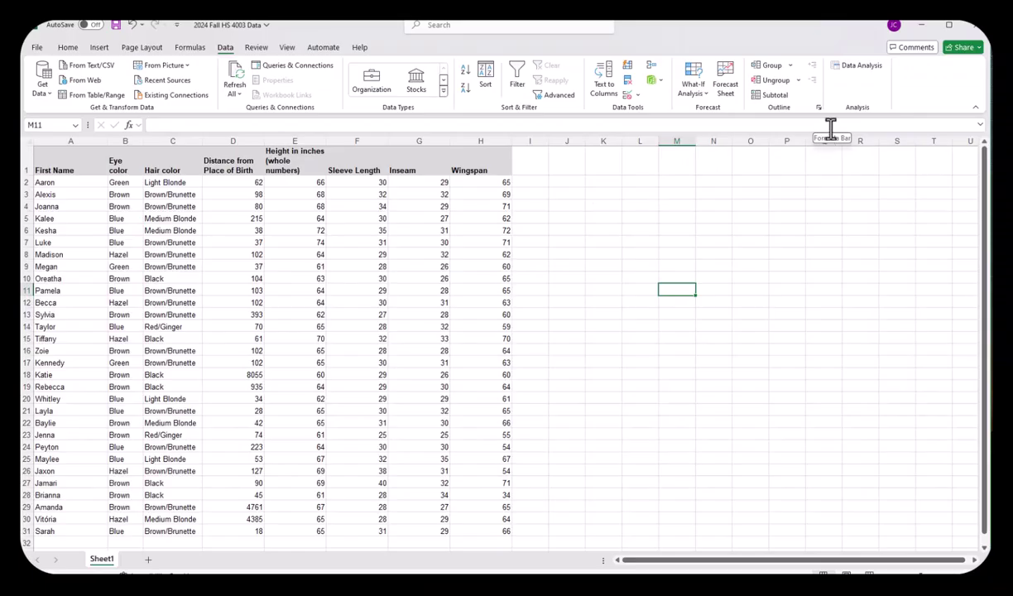
pyautogui.click(859, 66)
pyautogui.moveTo(723, 243); pyautogui.dragTo(468, 234)
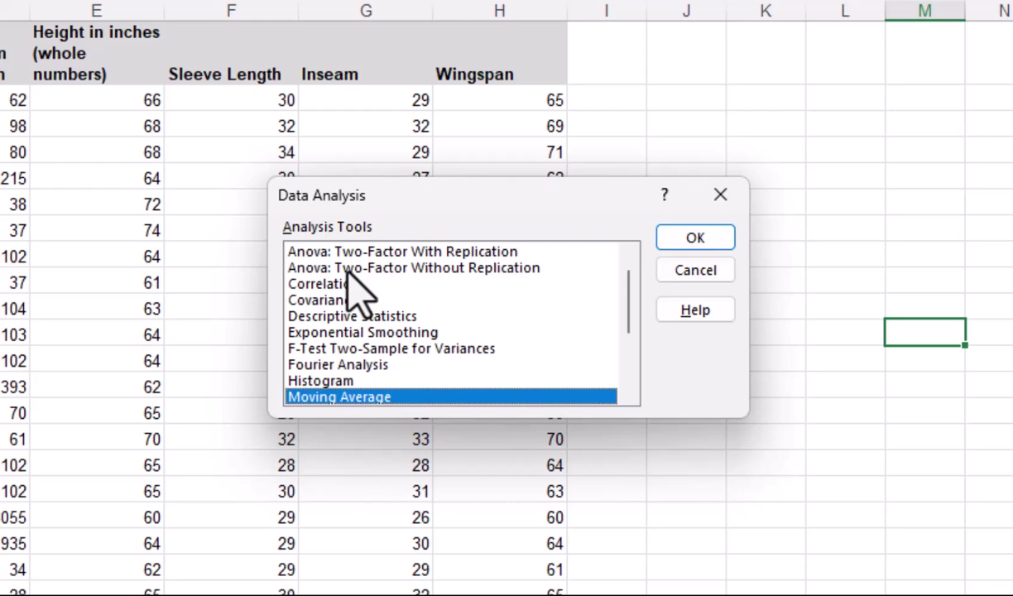
pyautogui.click(699, 272)
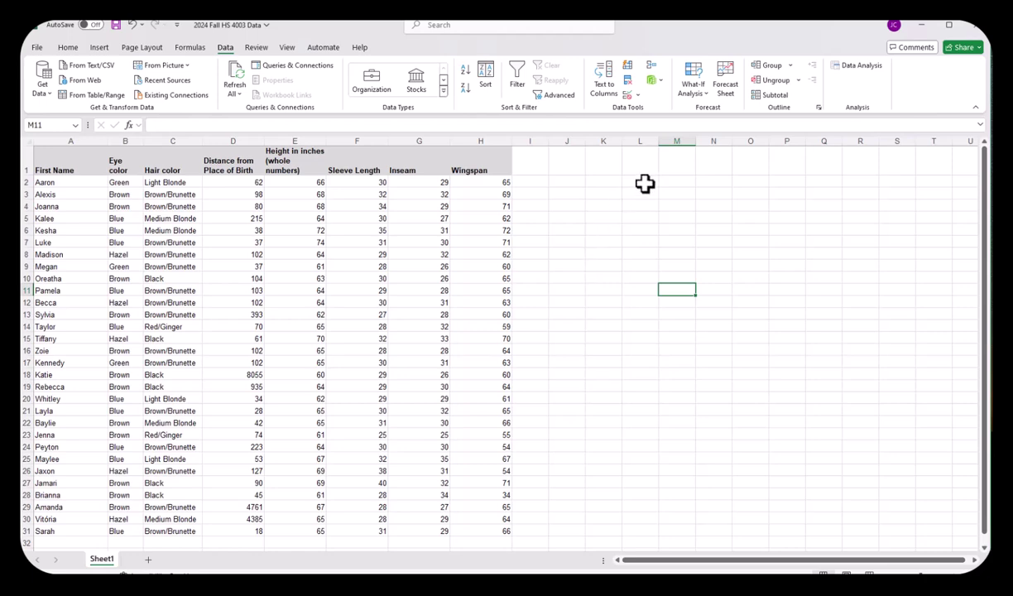
# - Open Descriptive Statistics from Data Analysis and move its dialog off the data columns
pyautogui.click(848, 66)
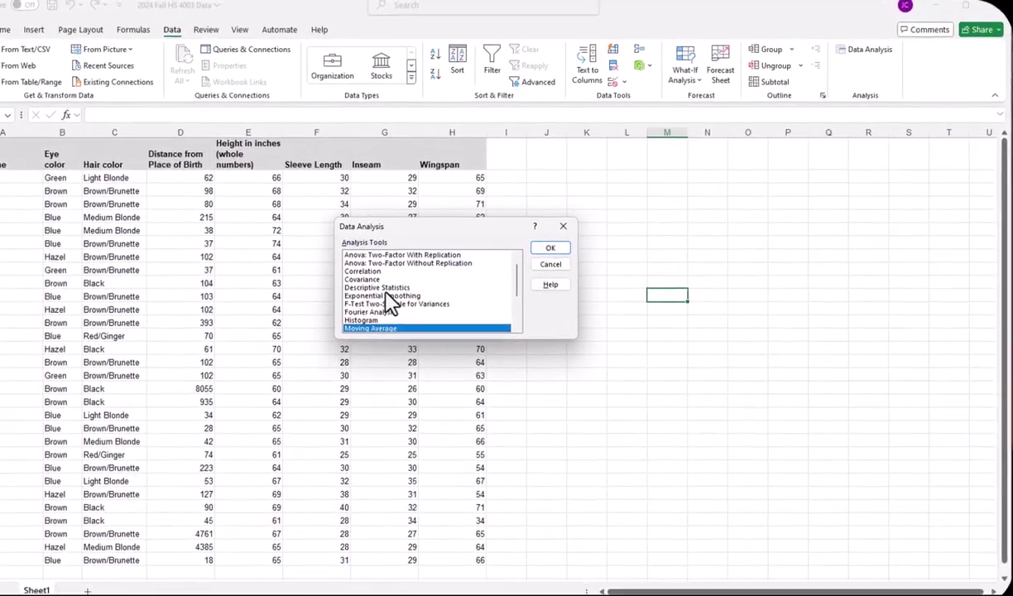
pyautogui.click(382, 288)
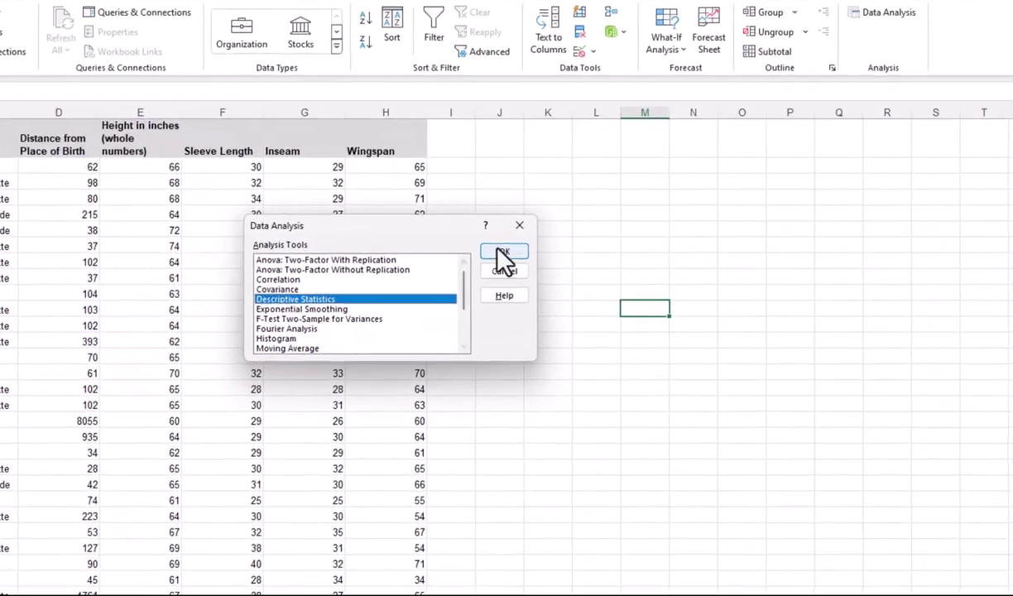
pyautogui.click(501, 253)
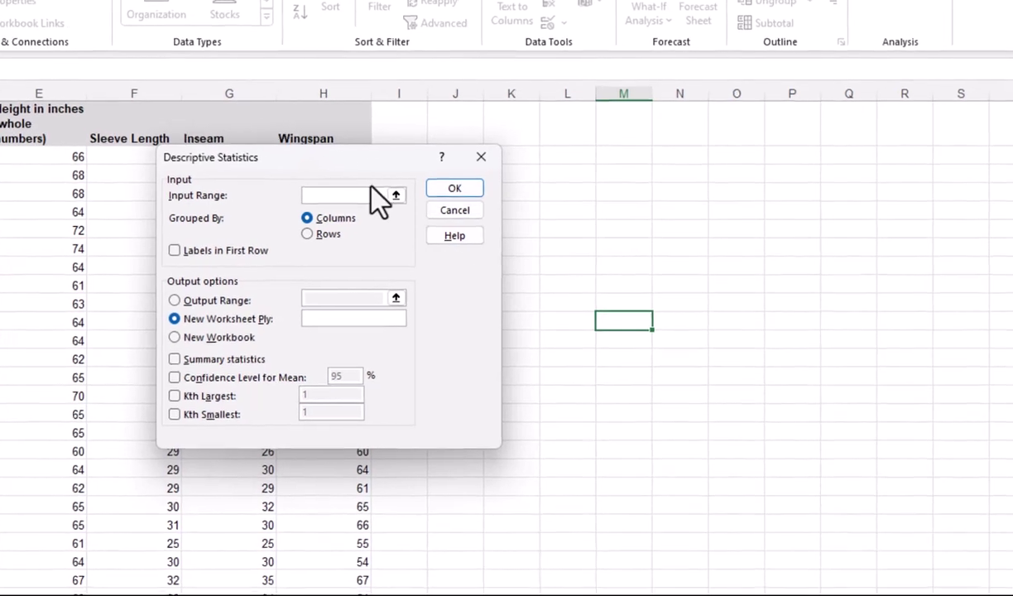
pyautogui.moveTo(380, 162); pyautogui.dragTo(621, 170)
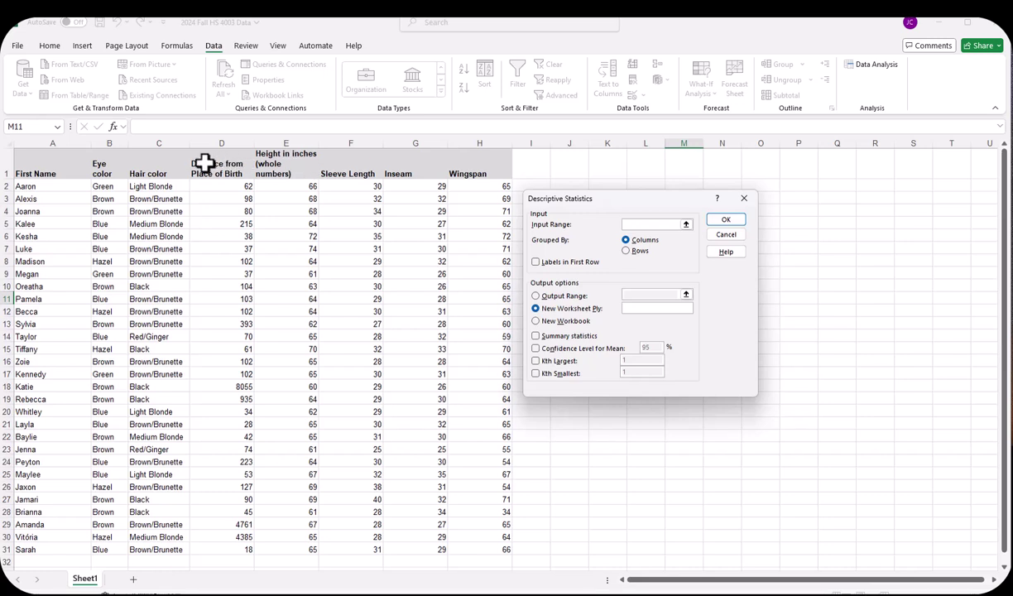
# - Set the input range to $D$1:$H$31 and tick Labels in First Row
pyautogui.moveTo(213, 164); pyautogui.dragTo(214, 170)
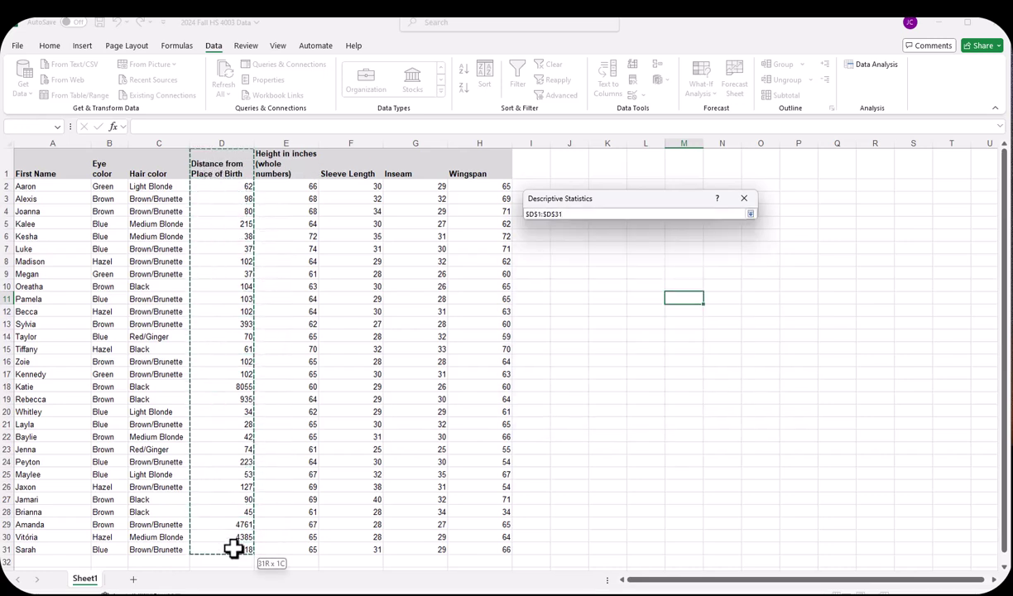
pyautogui.moveTo(479, 546); pyautogui.dragTo(472, 540)
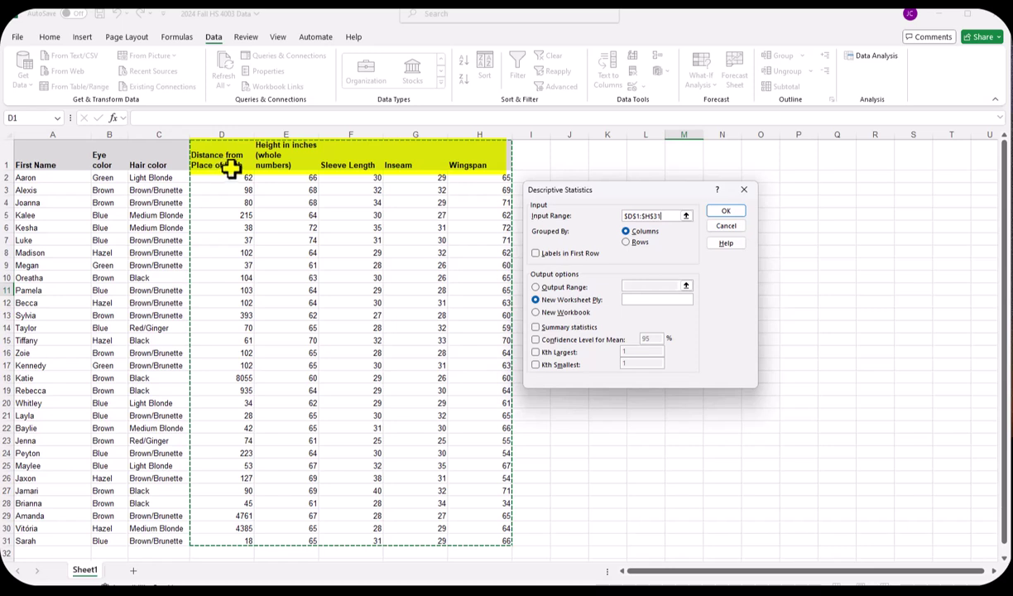
pyautogui.click(536, 256)
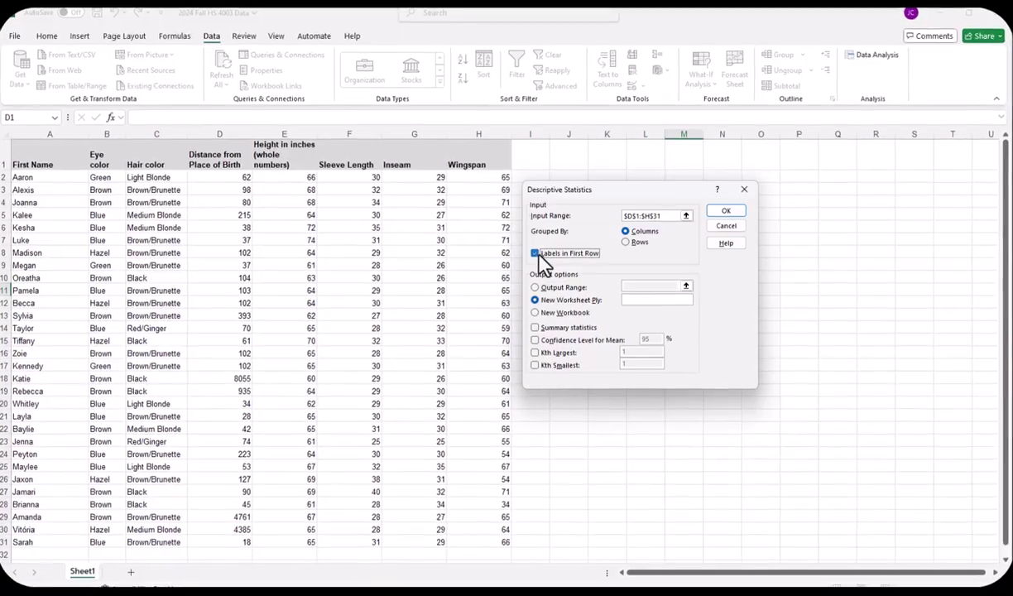
# - Send the output to $J$2 on this sheet with Summary statistics ticked, and run it
pyautogui.click(535, 286)
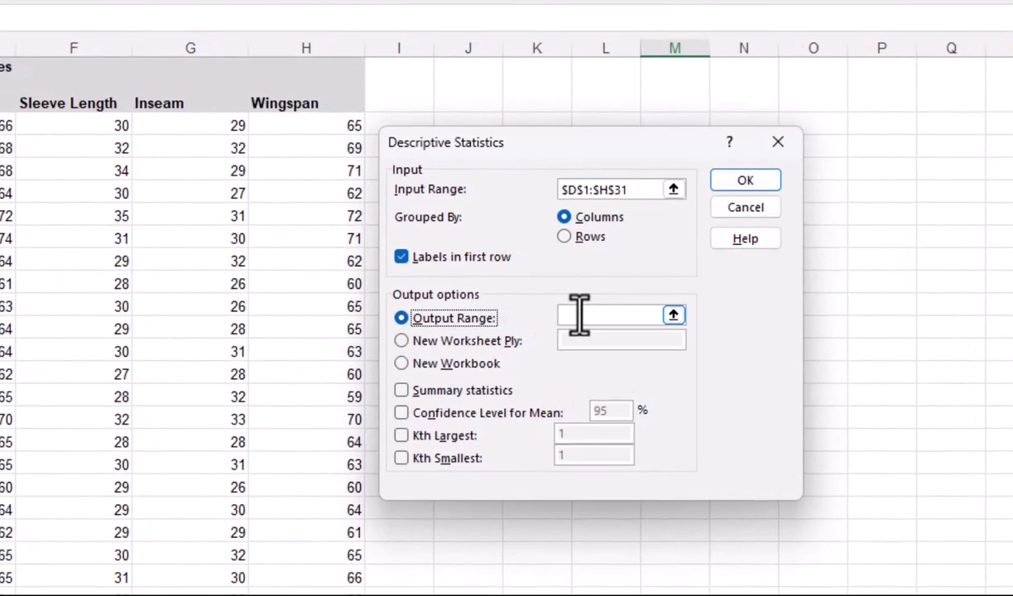
pyautogui.click(582, 314)
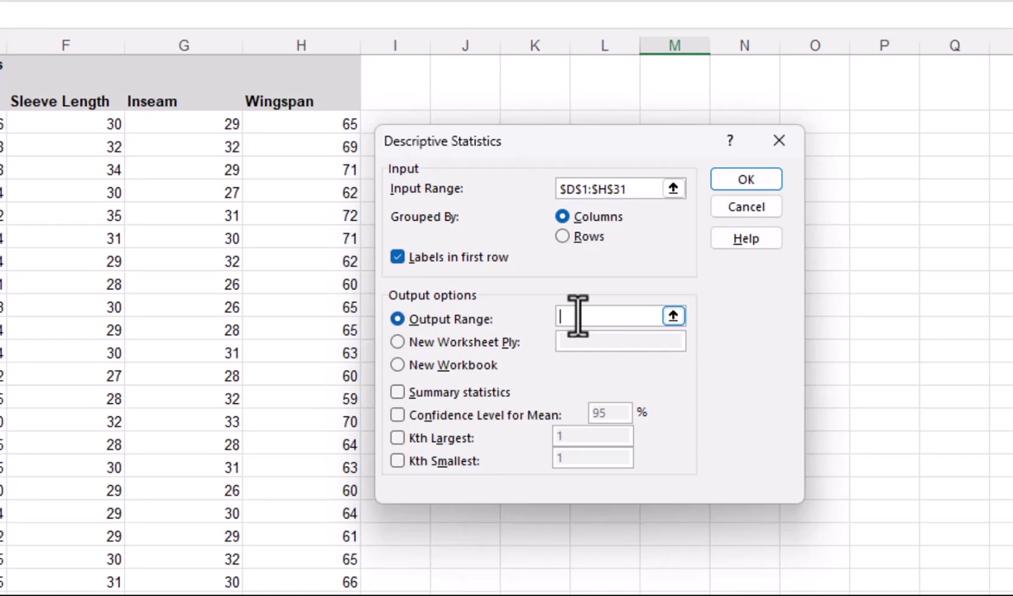
pyautogui.moveTo(558, 147); pyautogui.dragTo(605, 229)
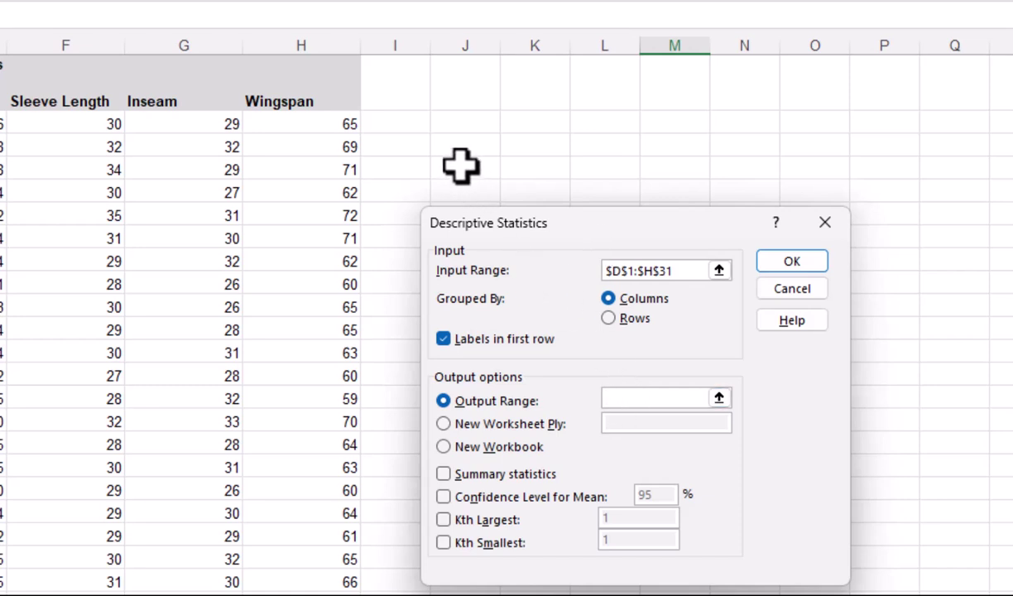
pyautogui.click(454, 122)
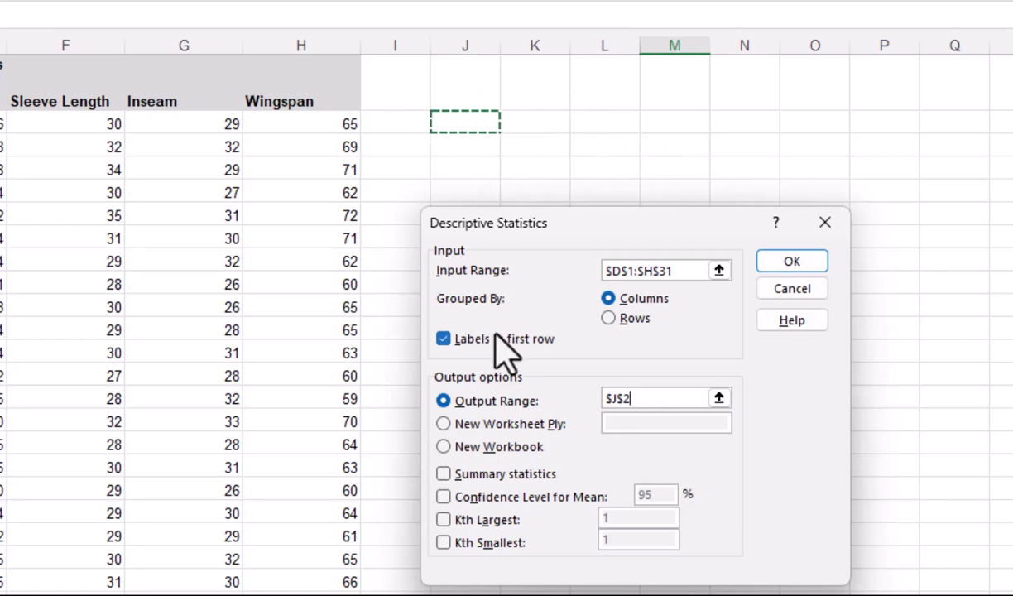
pyautogui.click(444, 423)
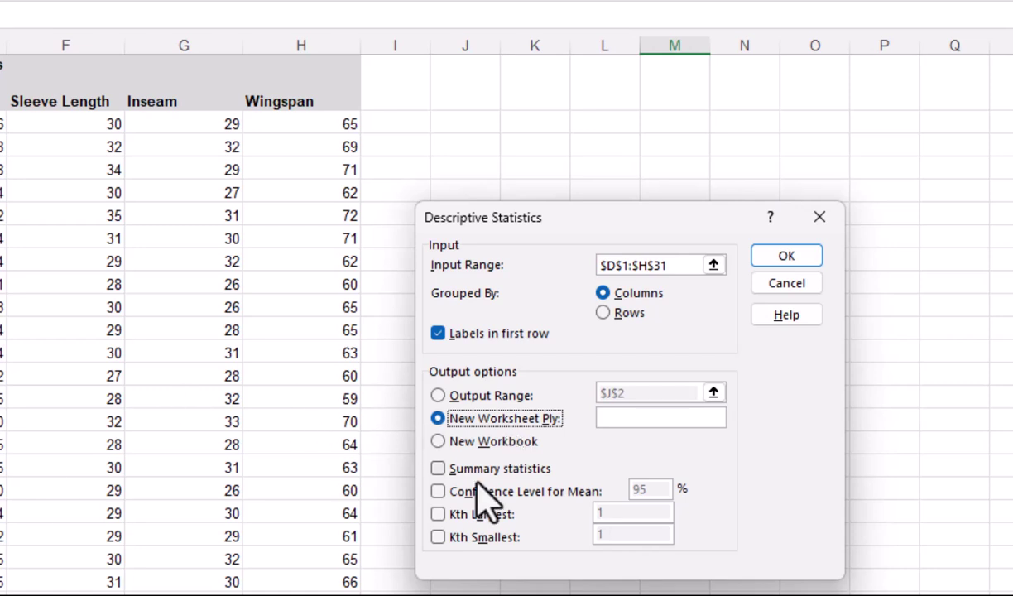
pyautogui.click(440, 395)
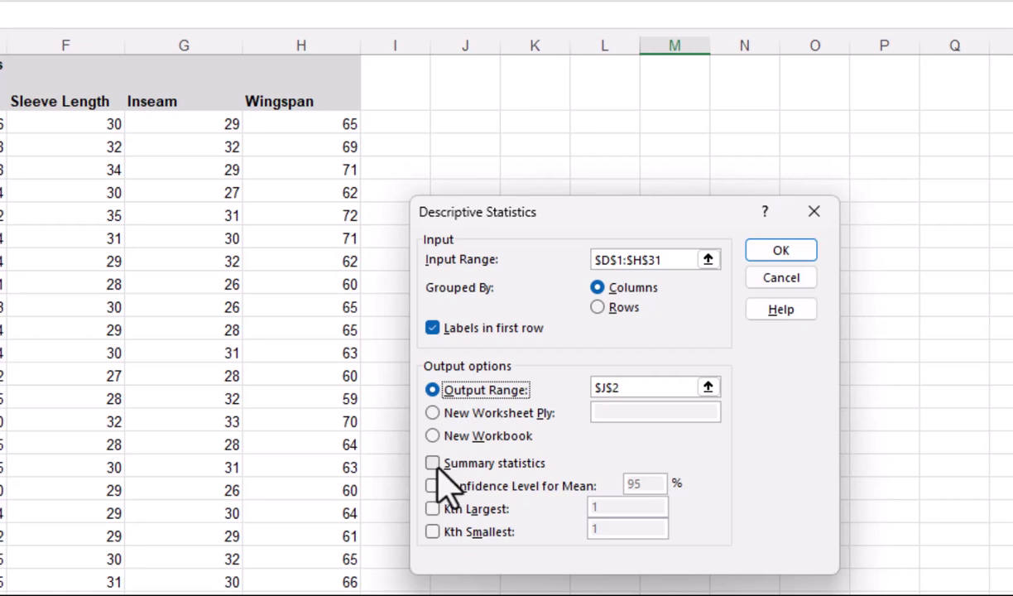
pyautogui.click(436, 467)
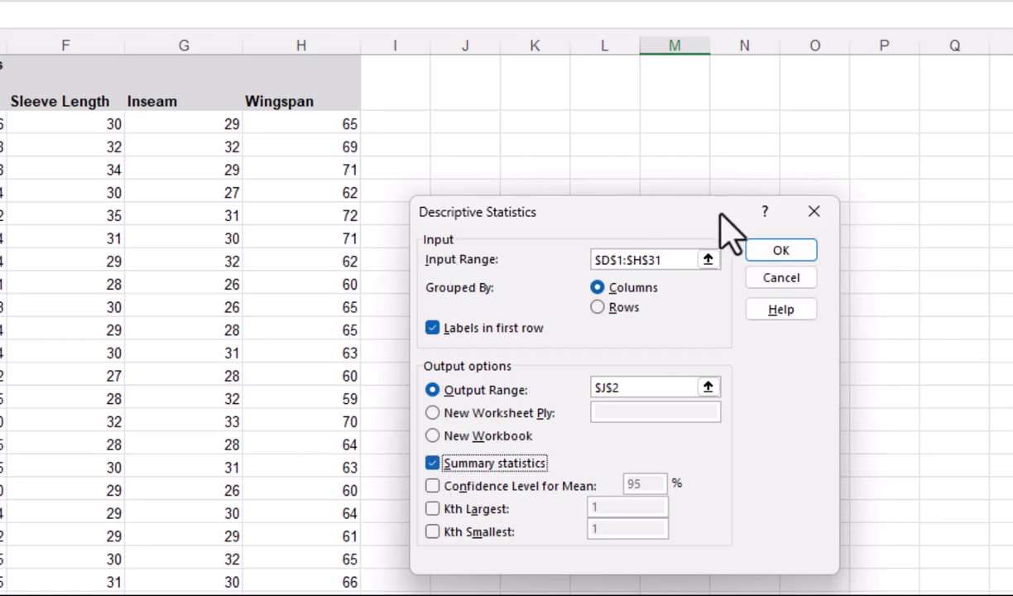
pyautogui.click(781, 252)
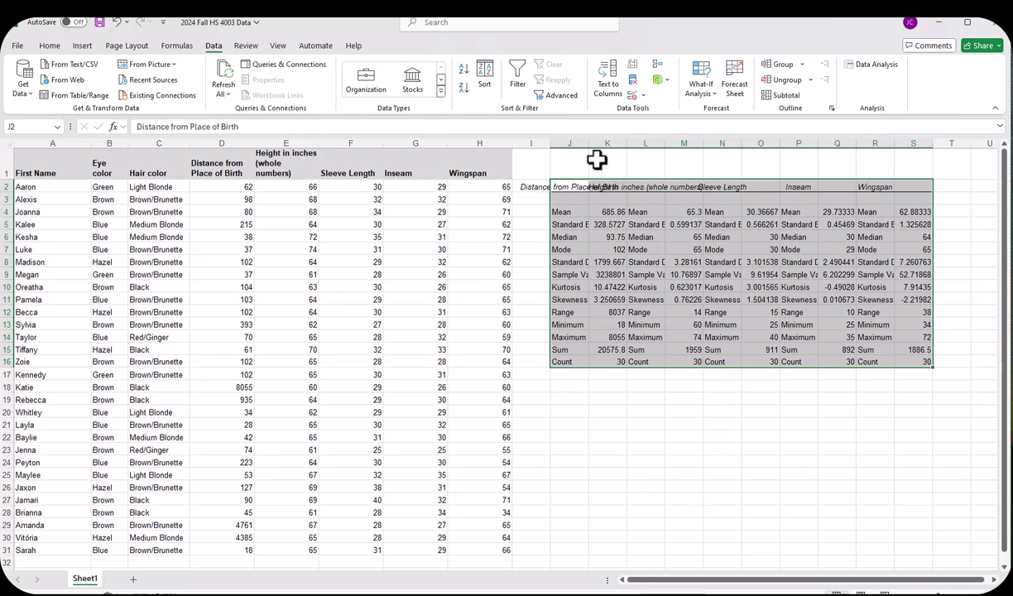
# - Select columns J through S holding the statistics output
pyautogui.moveTo(571, 142); pyautogui.dragTo(909, 142)
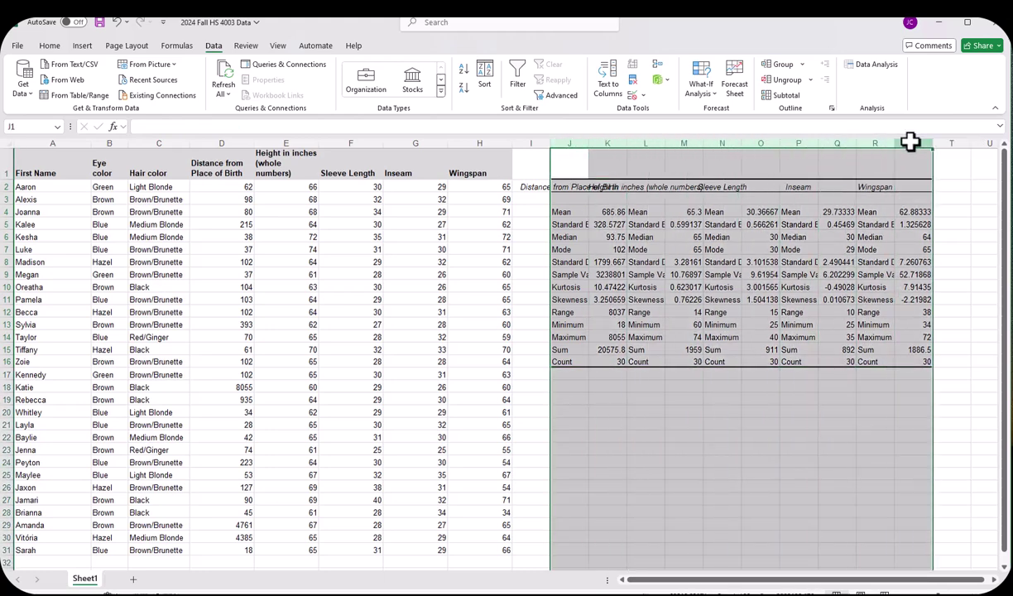
# - AutoFit the widths of columns J–S, then clear the column selection
pyautogui.doubleClick(588, 143)
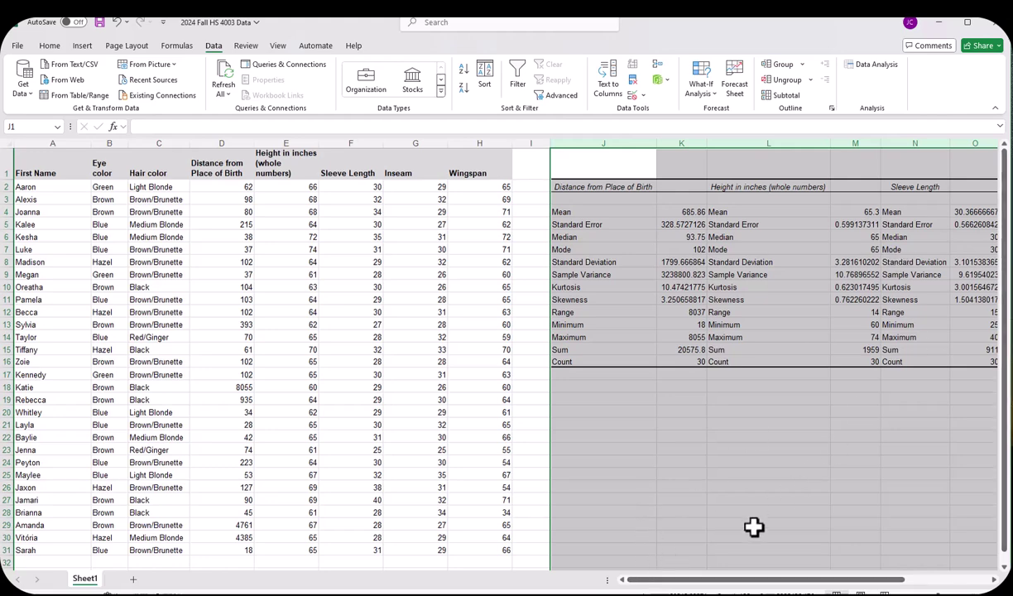
pyautogui.moveTo(655, 580); pyautogui.dragTo(737, 584)
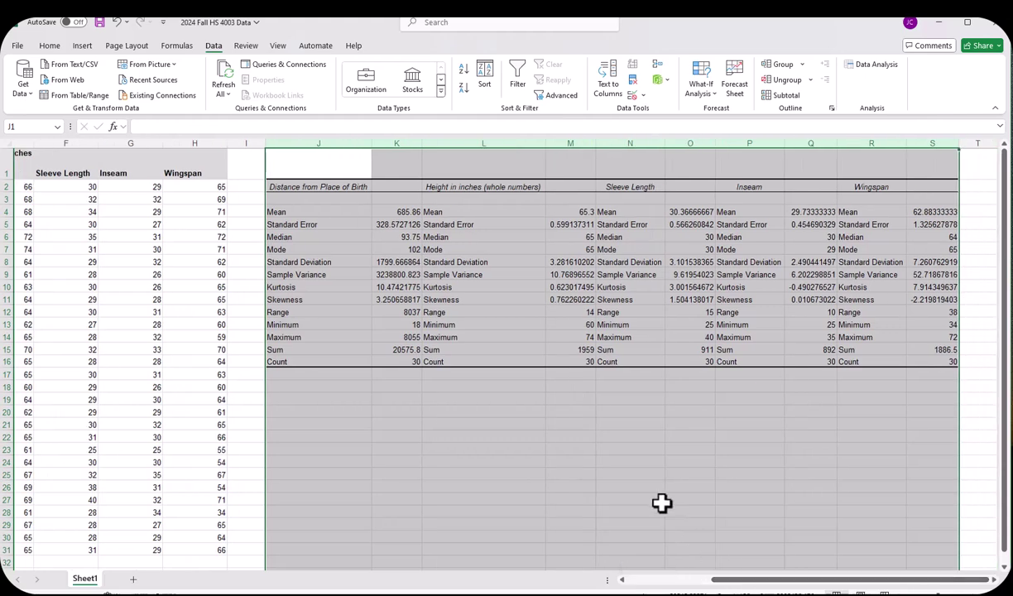
pyautogui.click(868, 461)
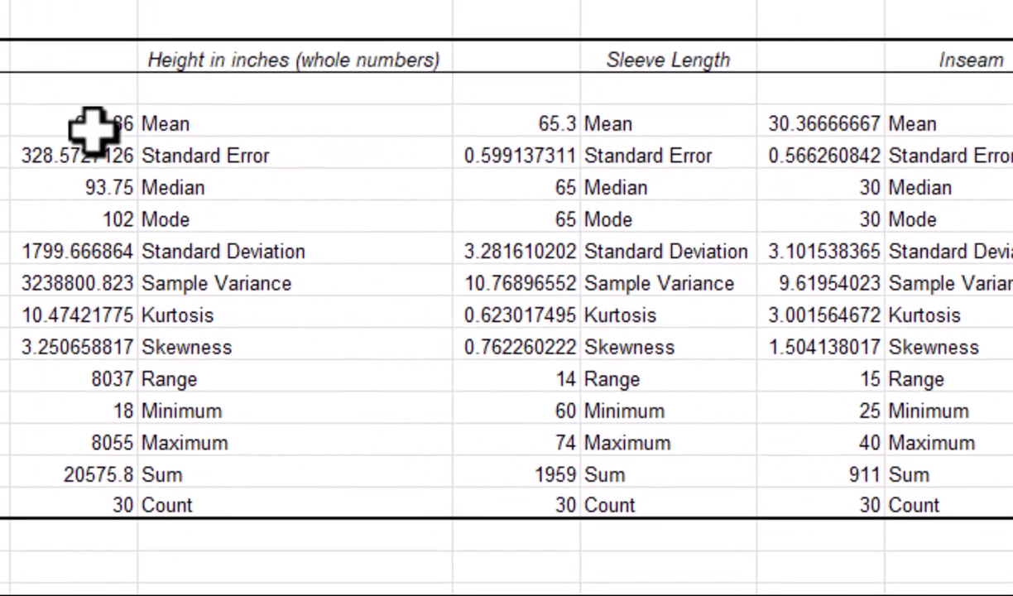
pyautogui.click(93, 126)
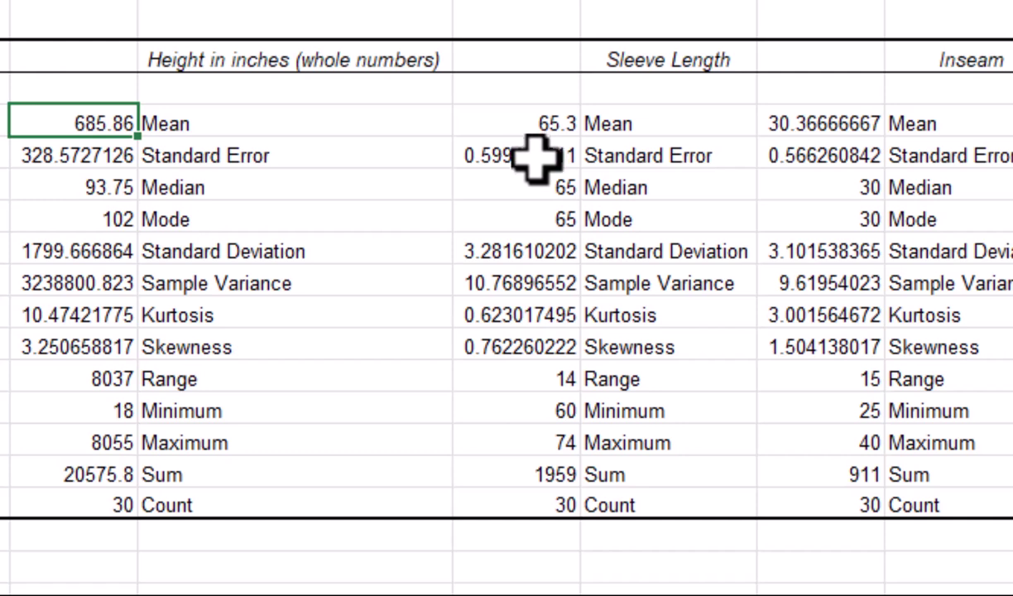
pyautogui.click(539, 121)
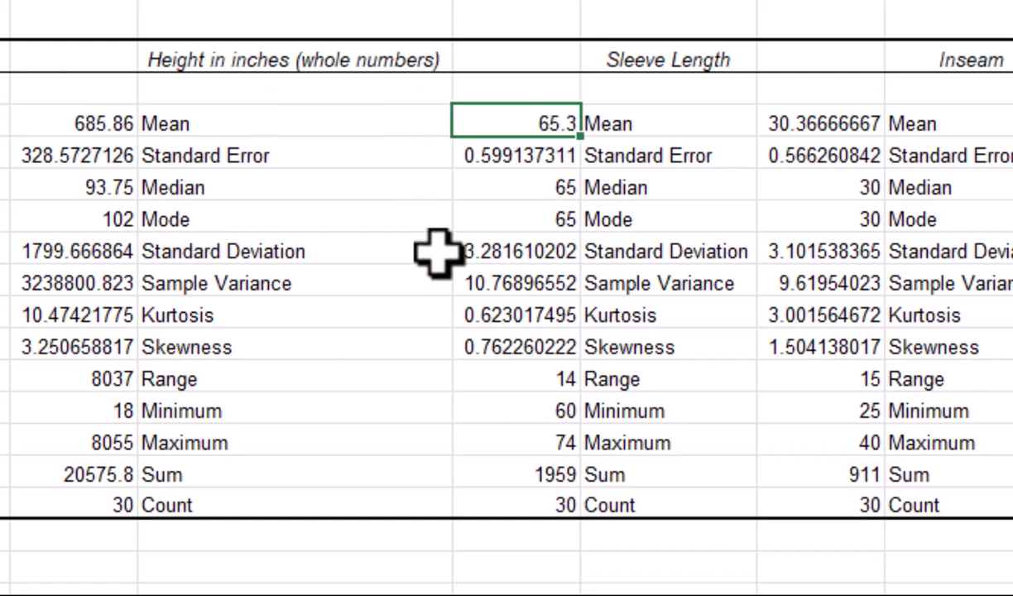
pyautogui.click(816, 117)
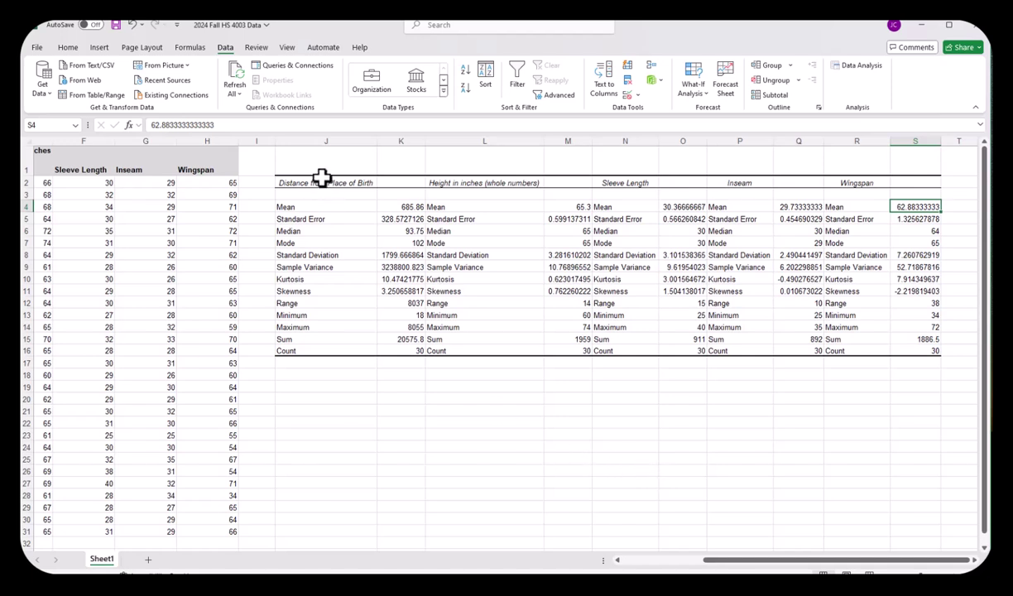
# - Select the statistics table J2:S16 and open the Print page preview
pyautogui.moveTo(314, 178); pyautogui.dragTo(903, 348)
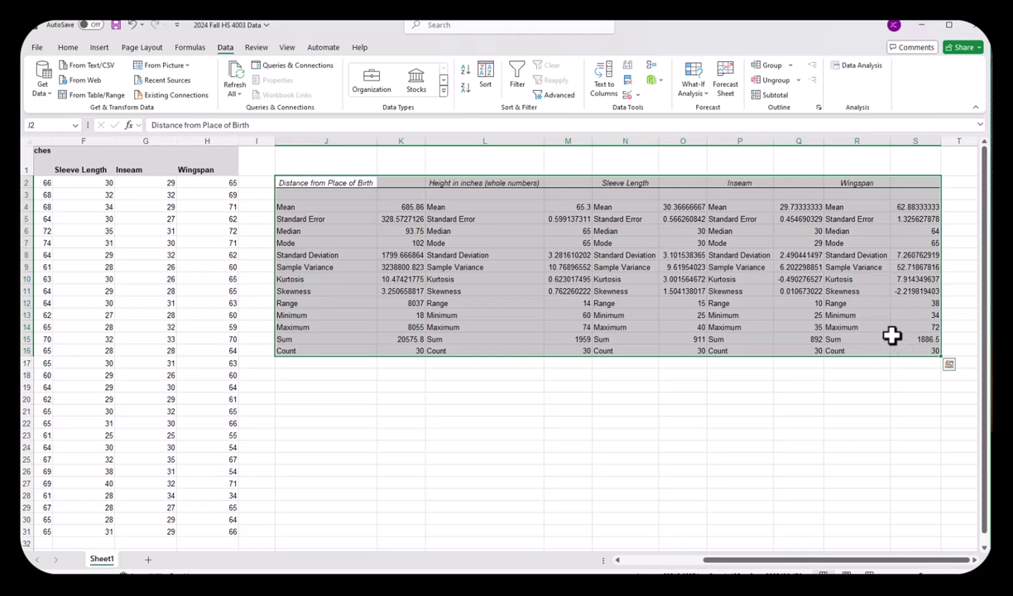
pyautogui.click(35, 48)
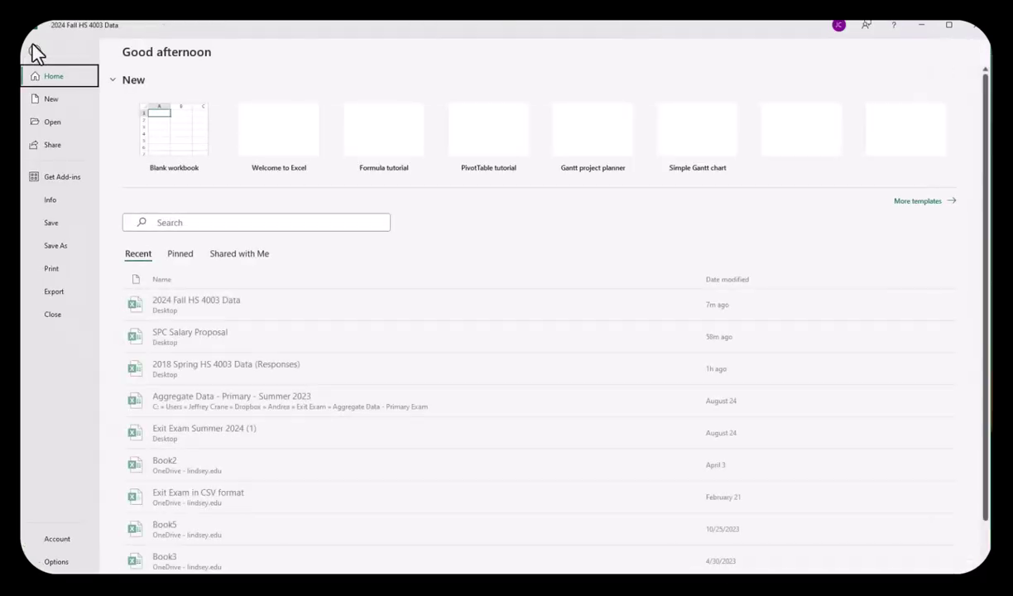
pyautogui.click(55, 269)
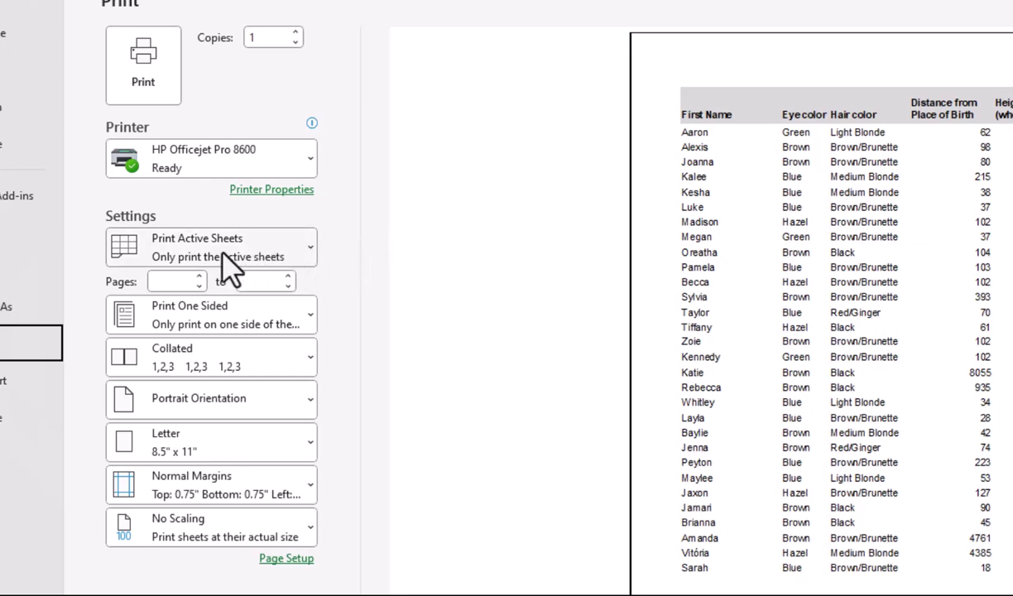
# - Change the print setting from Print Active Sheets to Print Selection
pyautogui.click(313, 247)
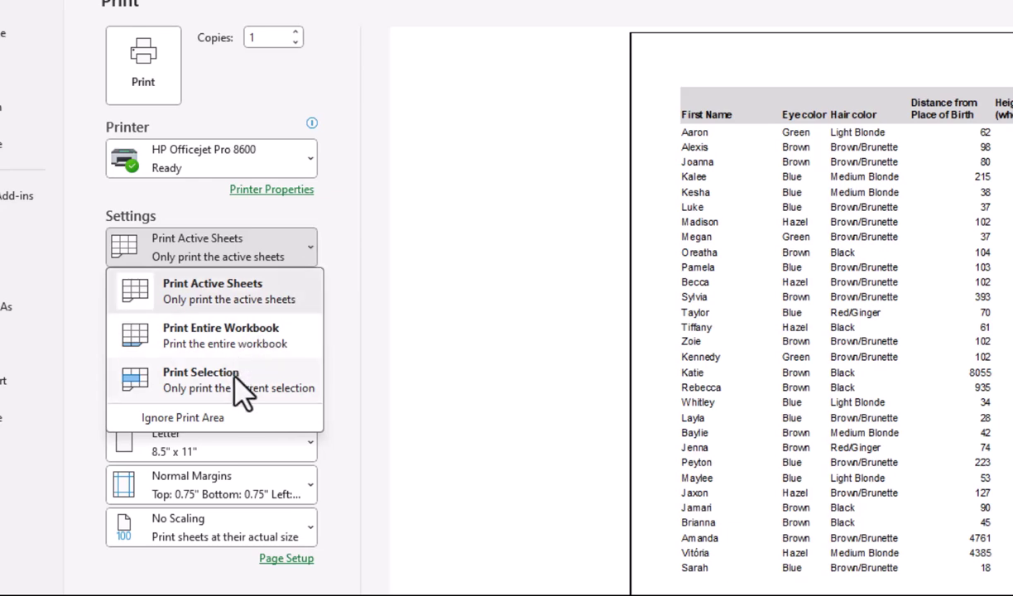
pyautogui.click(235, 380)
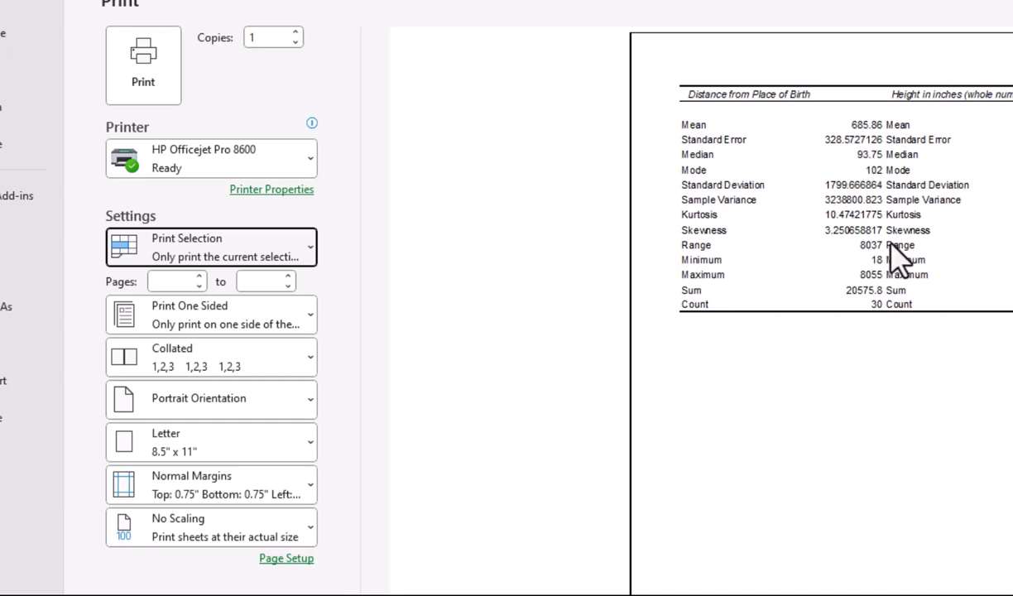
pyautogui.scroll(-1, 916, 312)
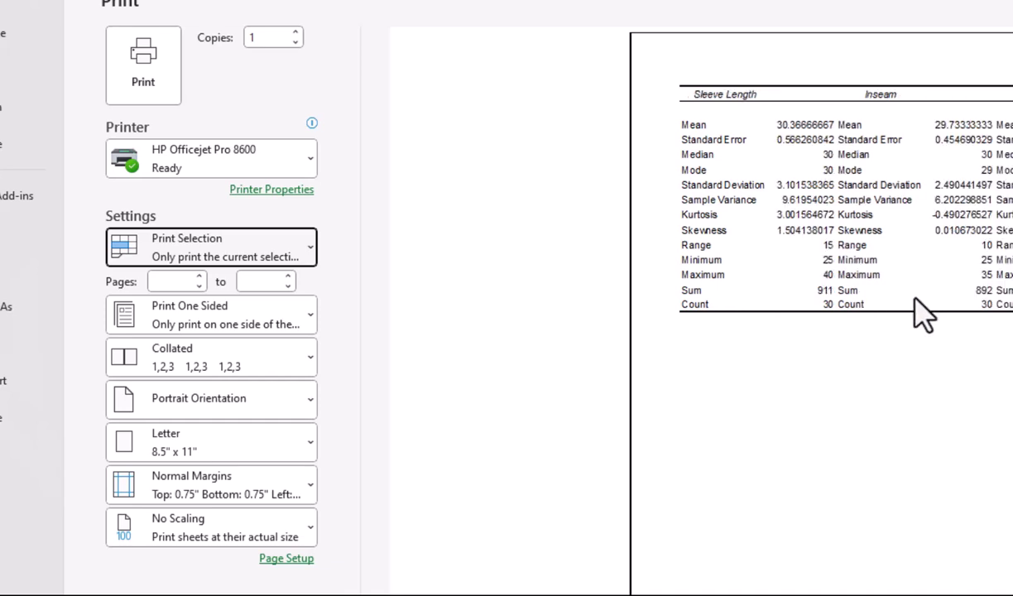
pyautogui.scroll(1, 924, 315)
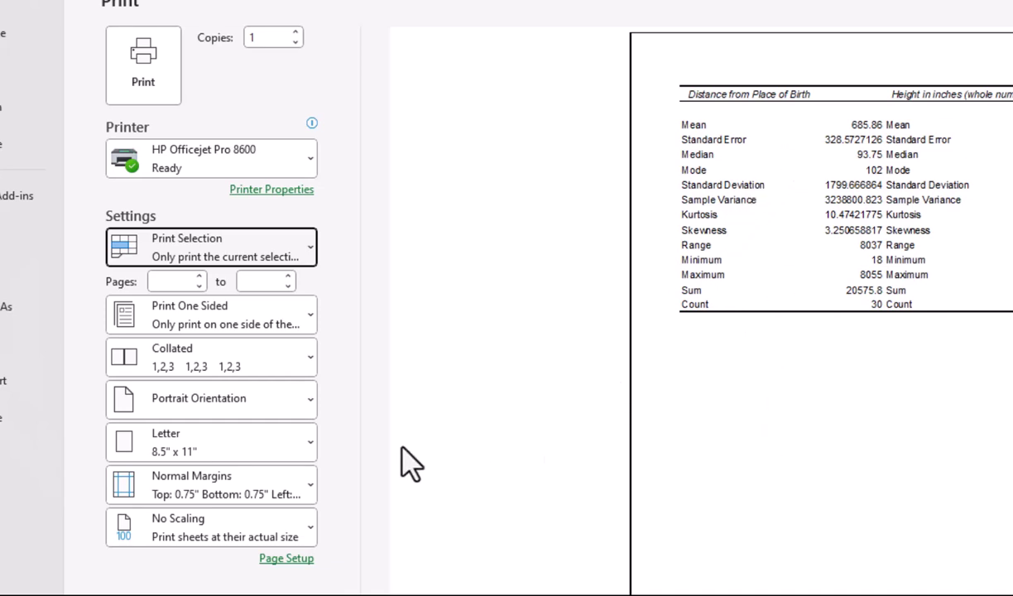
# - Set the printout to Landscape Orientation and Fit Sheet on One Page scaling
pyautogui.click(306, 401)
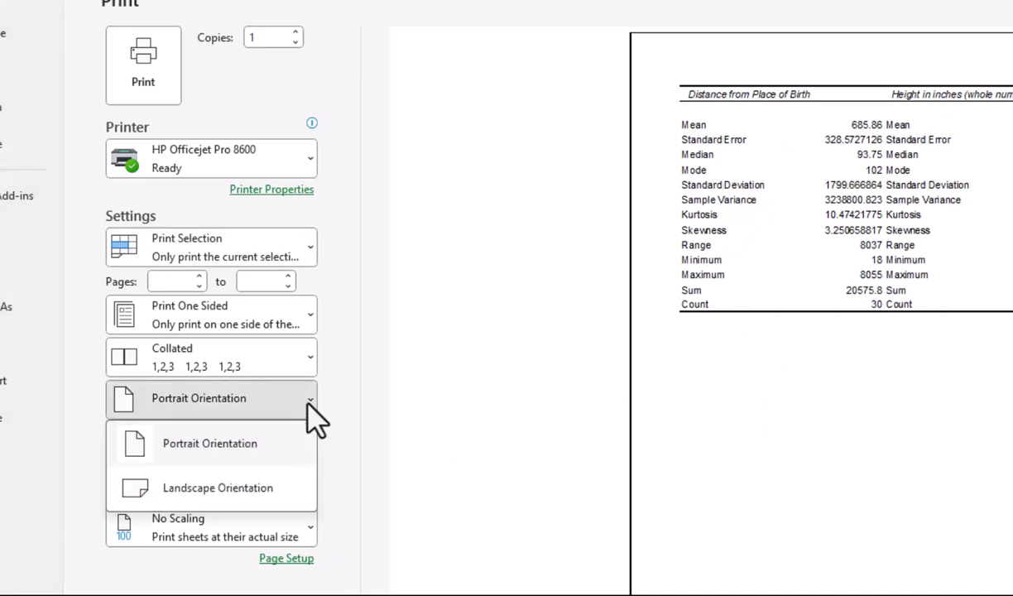
pyautogui.click(256, 488)
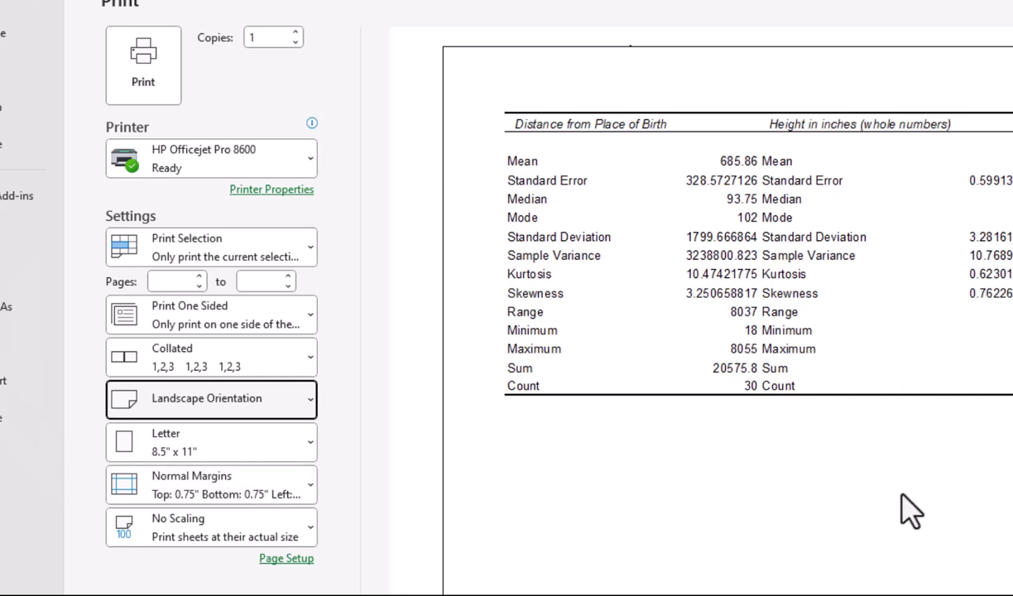
pyautogui.scroll(-1, 910, 509)
pyautogui.scroll(1, 910, 508)
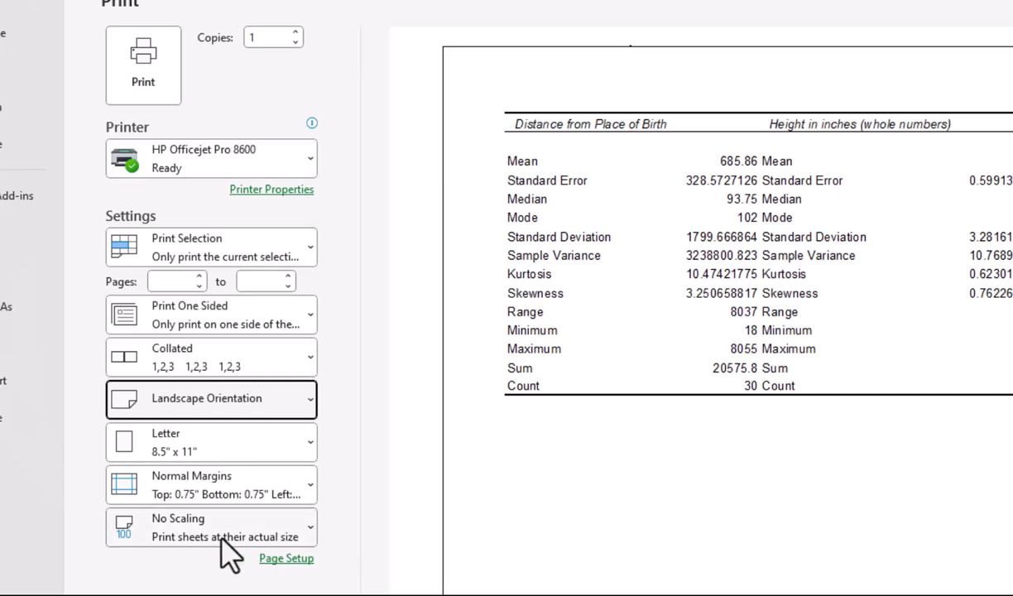
pyautogui.click(309, 538)
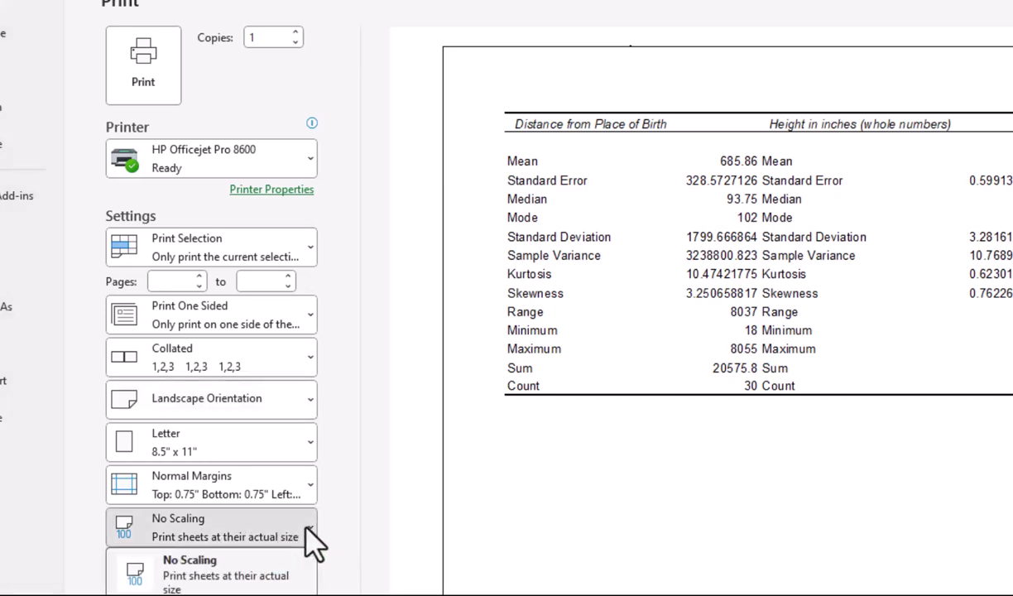
pyautogui.click(237, 561)
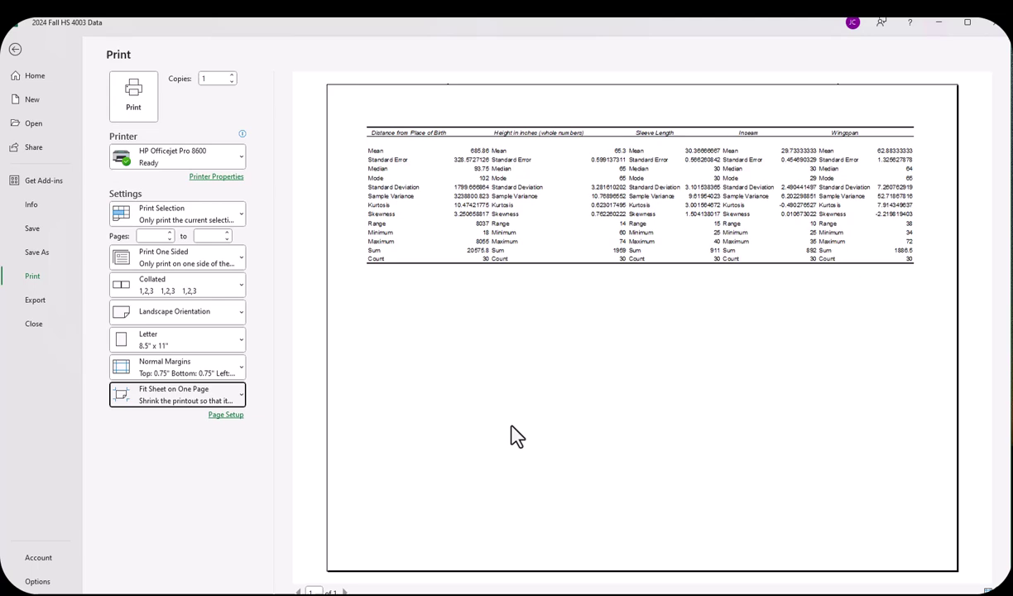
# - Print the statistics table, then bring the worksheet view back toward column A
pyautogui.click(141, 109)
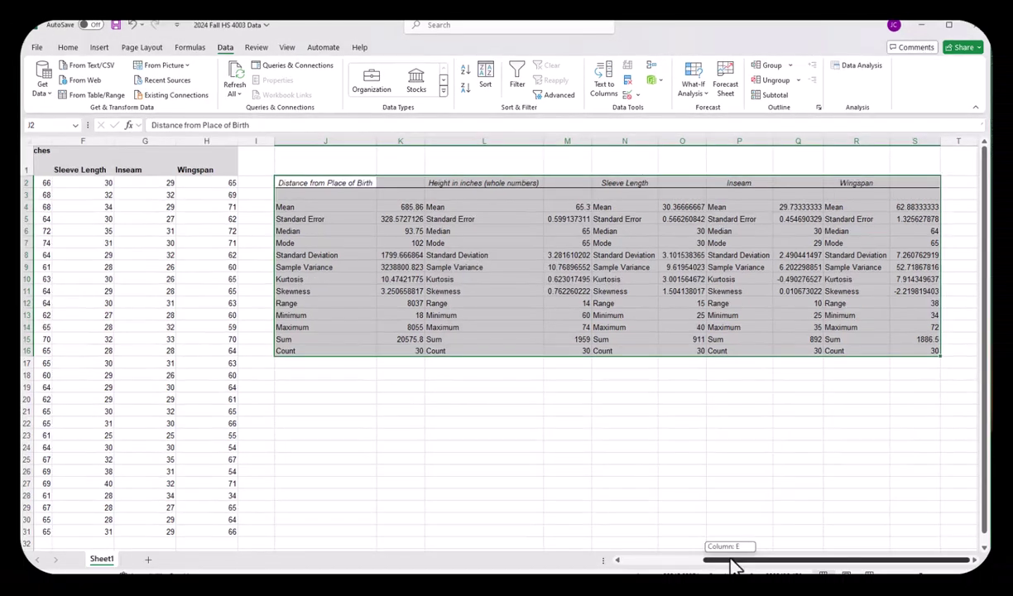
pyautogui.moveTo(739, 579); pyautogui.dragTo(626, 560)
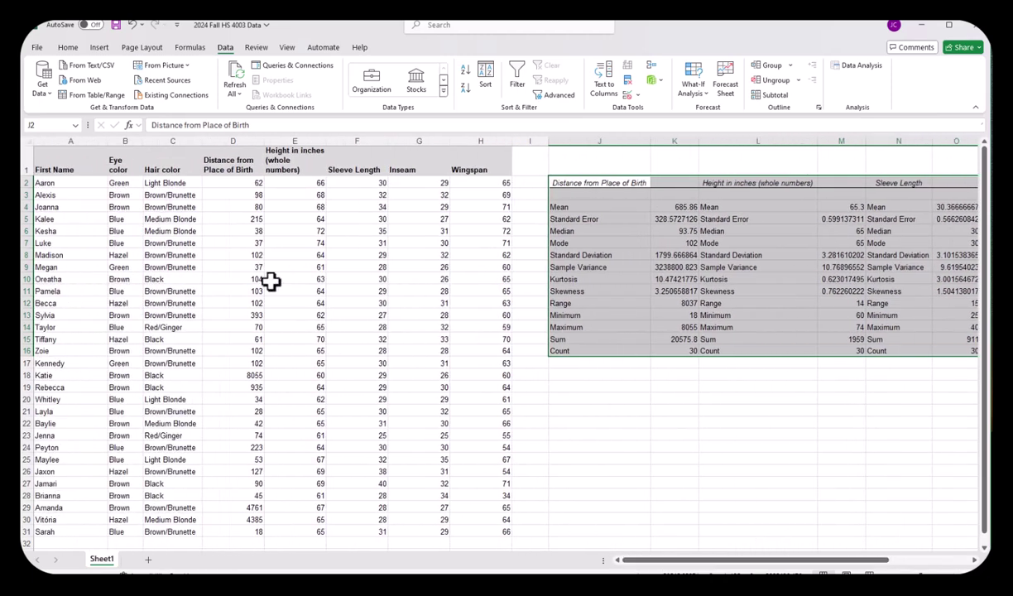